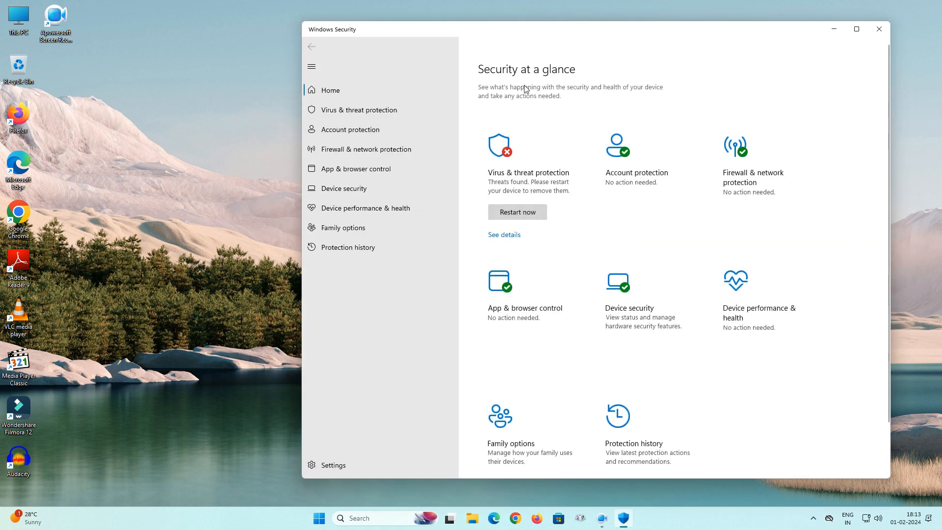
# - Review the Virus & threat protection settings in Windows Security, and close the window
pyautogui.click(368, 111)
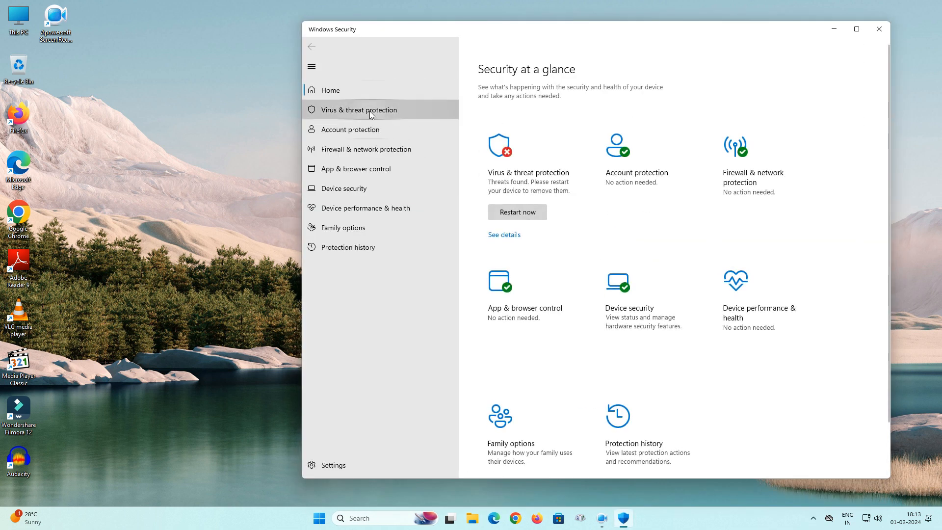
pyautogui.click(519, 286)
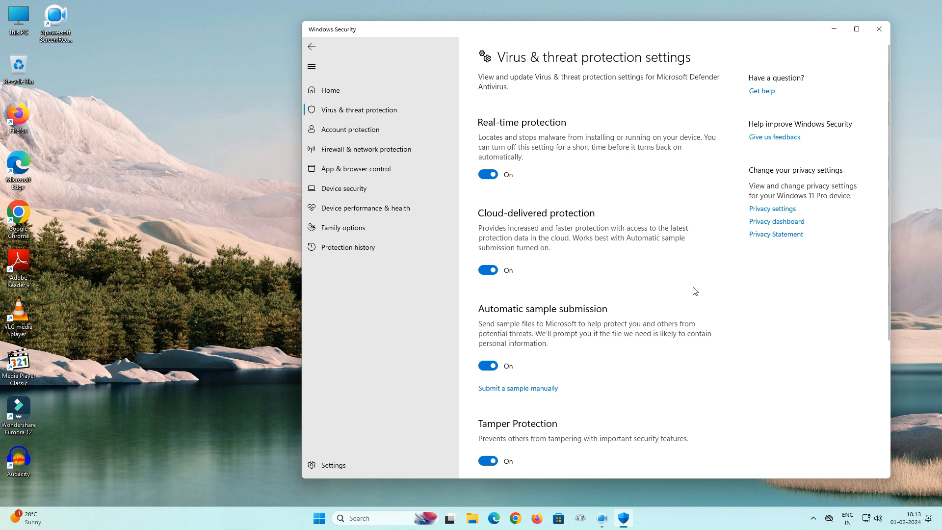
pyautogui.click(876, 36)
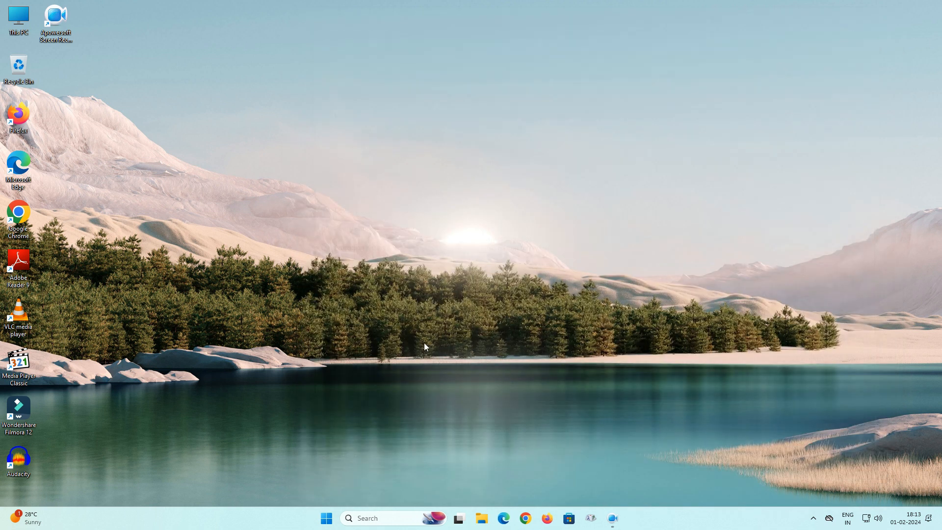
# - Open the Windows Security page under Privacy & security in the Windows Settings
pyautogui.click(330, 519)
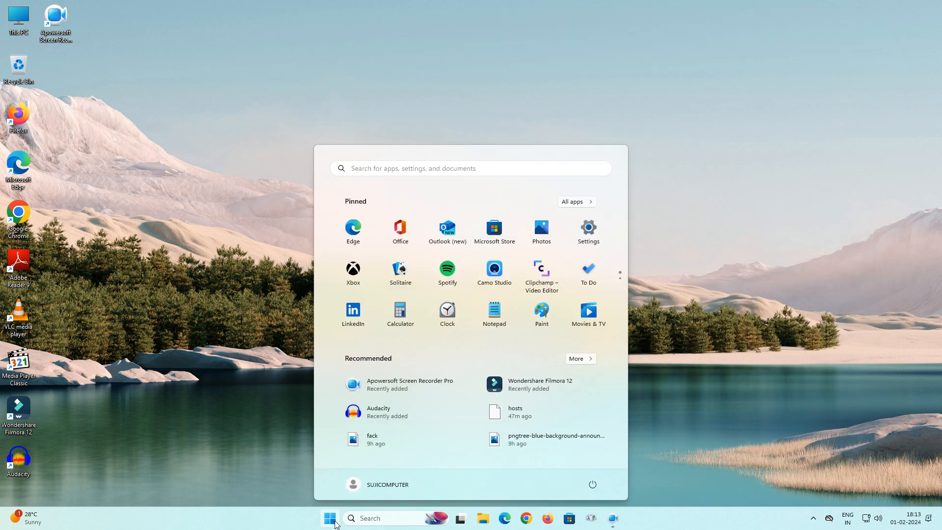
pyautogui.click(592, 229)
pyautogui.click(578, 24)
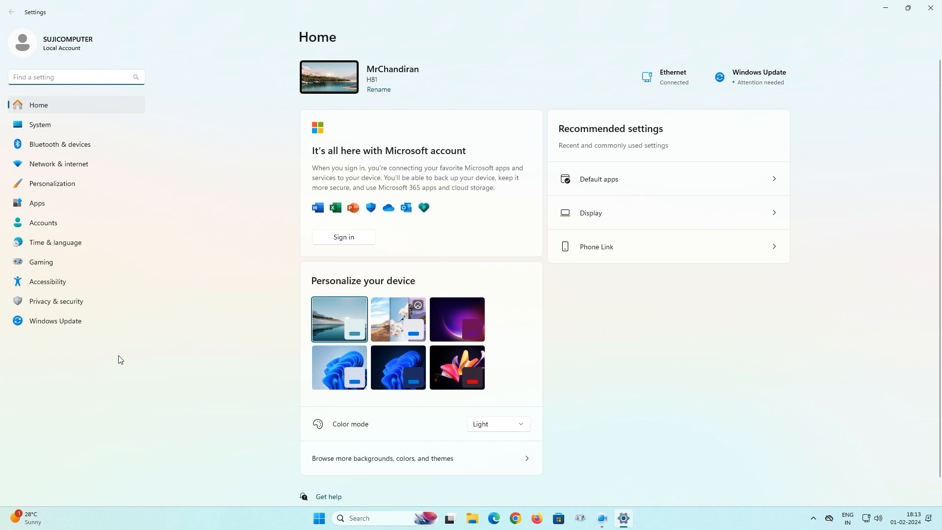
pyautogui.click(55, 306)
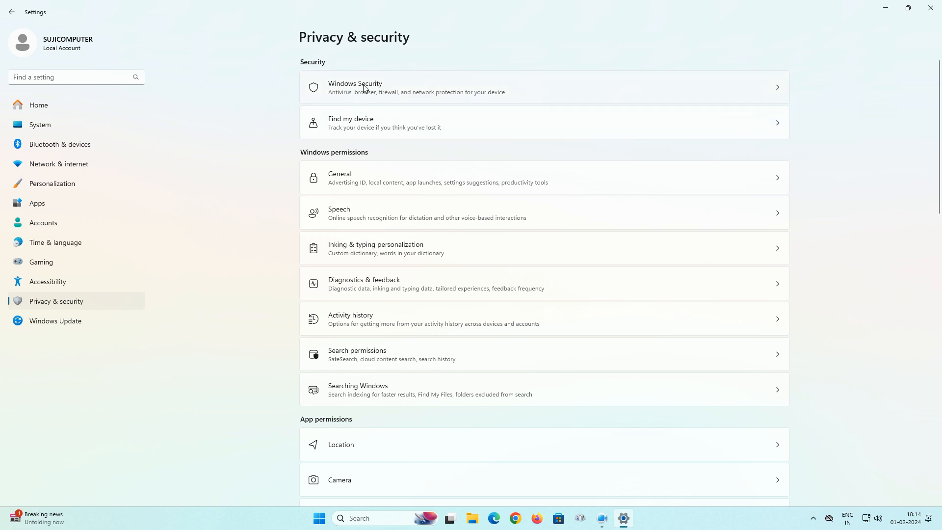
pyautogui.click(396, 88)
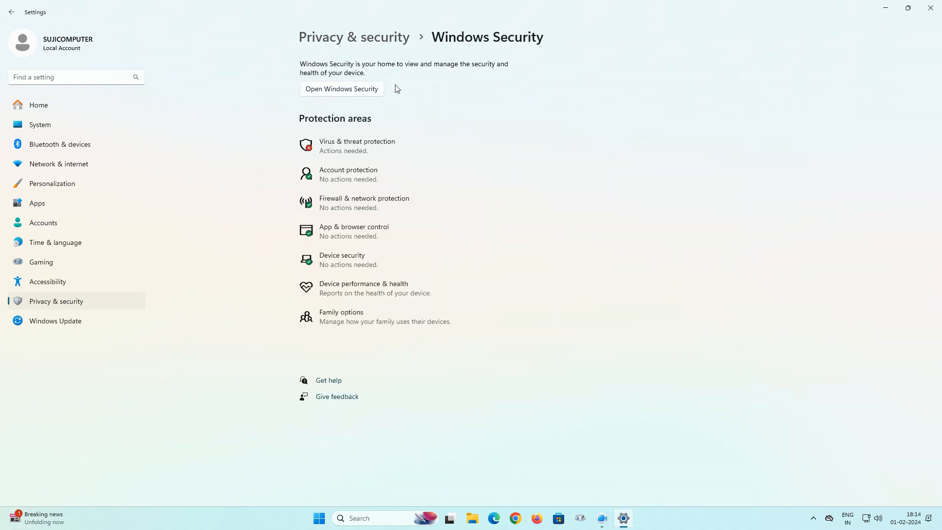
# - Open the Virus & threat protection area in a maximized window and go to its management settings
pyautogui.click(349, 149)
pyautogui.click(372, 147)
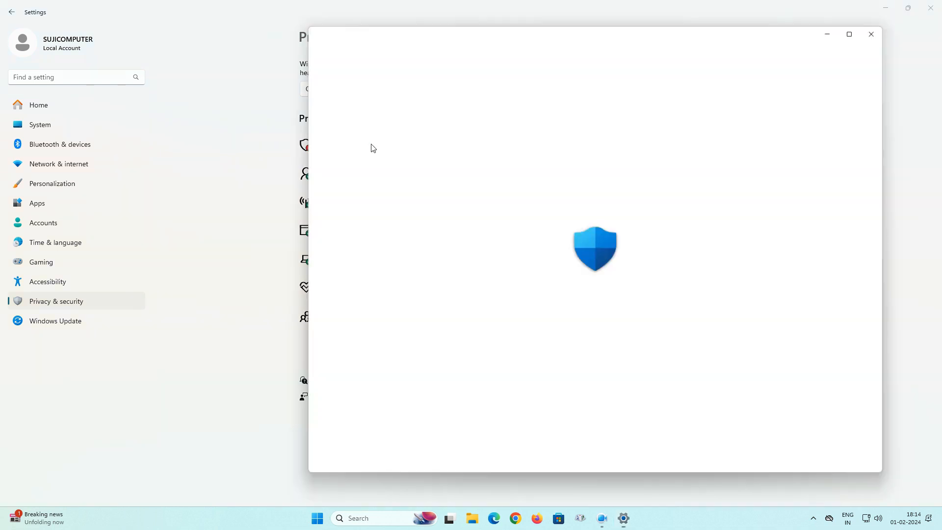
pyautogui.click(857, 31)
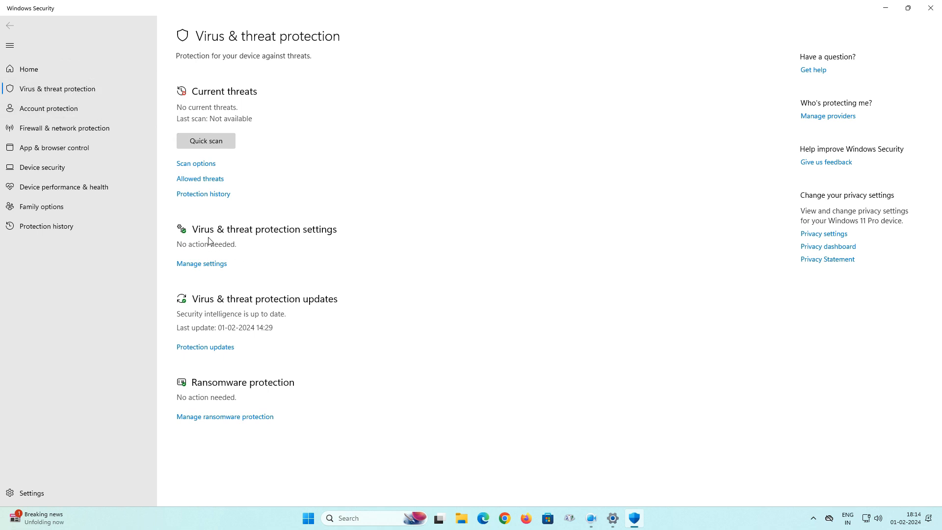
pyautogui.click(213, 265)
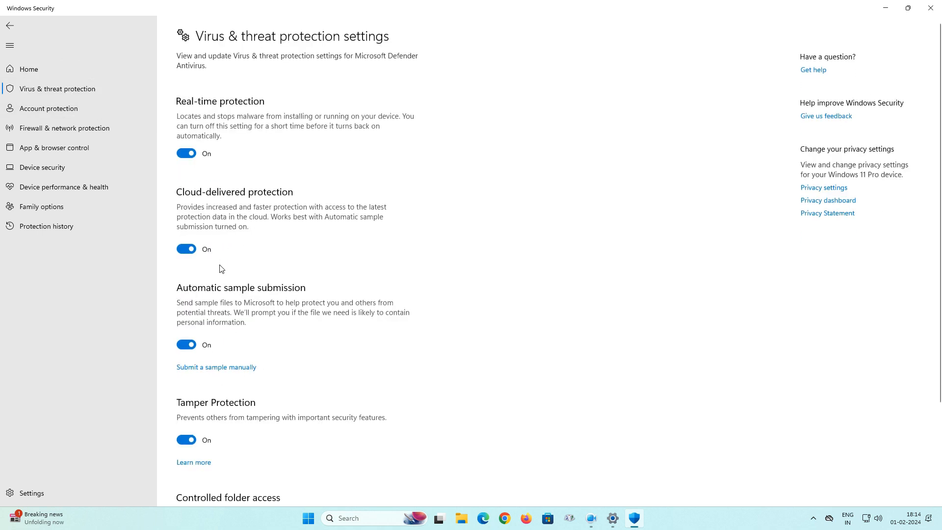
# - Turn off Real-time protection and Tamper Protection, and close the Windows Security and Settings windows
pyautogui.click(194, 158)
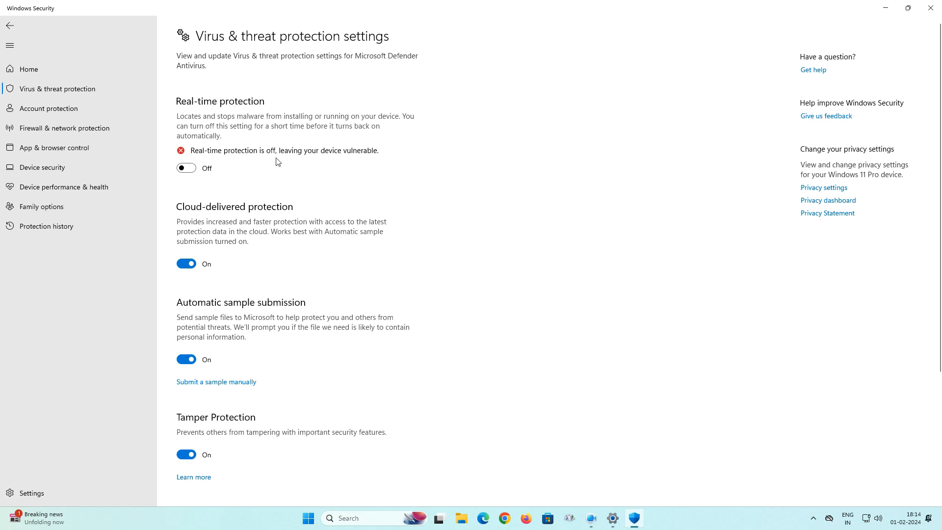
pyautogui.scroll(-3, 394, 199)
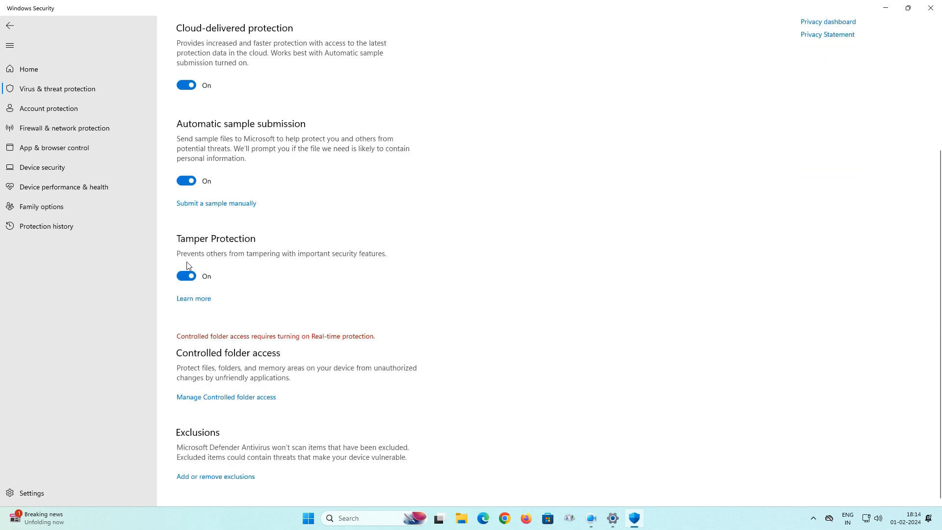
pyautogui.click(196, 277)
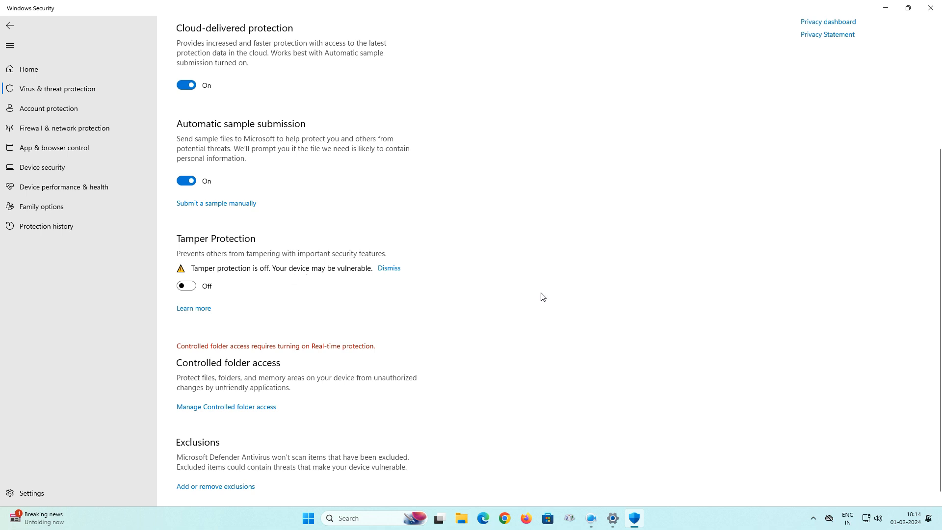
pyautogui.scroll(4, 566, 299)
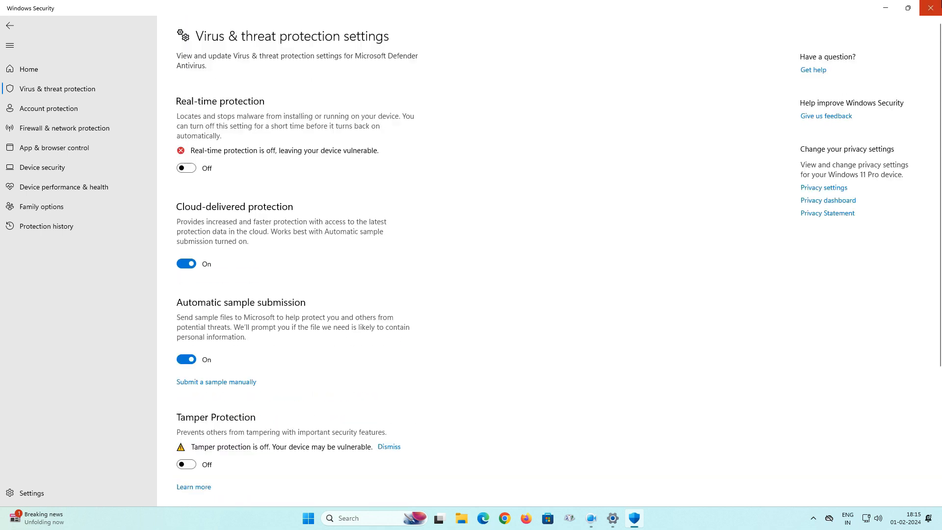
pyautogui.click(930, 8)
pyautogui.click(931, 7)
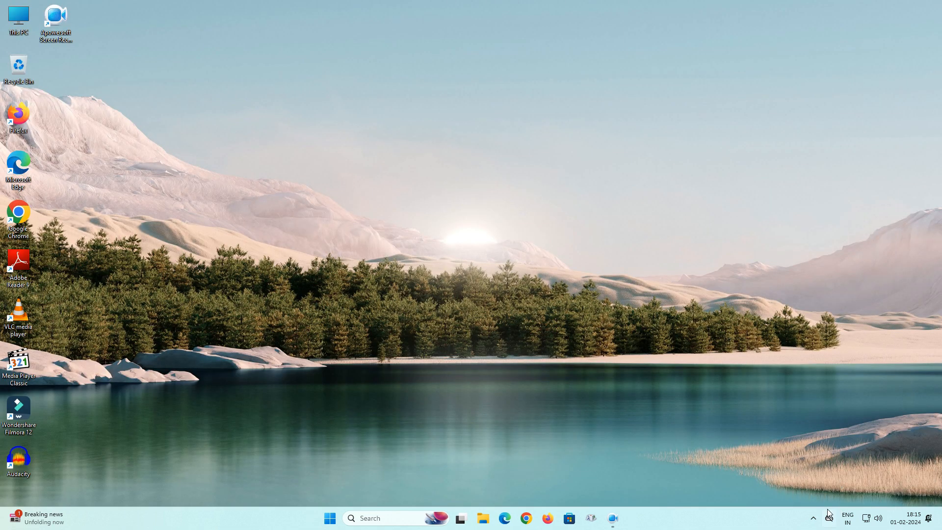
# - Reopen Windows Security and check the Real-time protection and Tamper Protection states in the Virus & threat protection settings
pyautogui.click(813, 519)
pyautogui.click(834, 489)
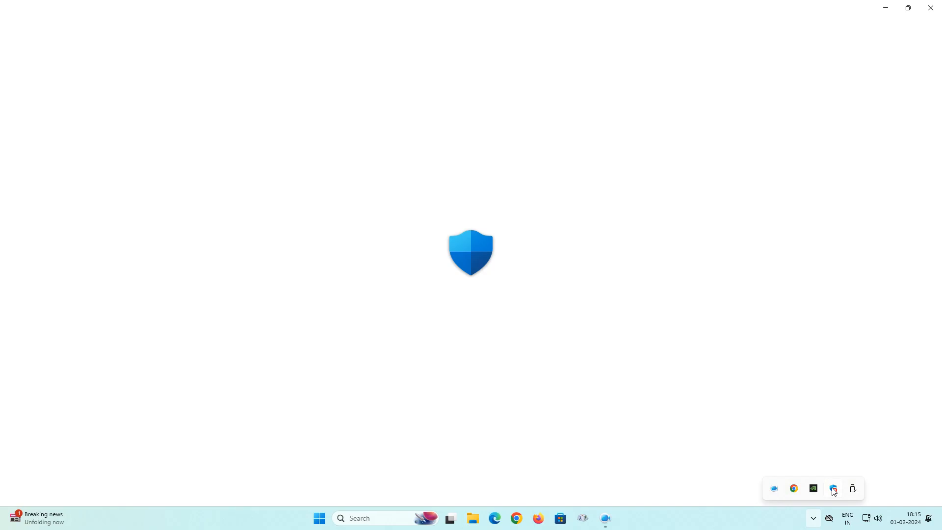
pyautogui.click(181, 156)
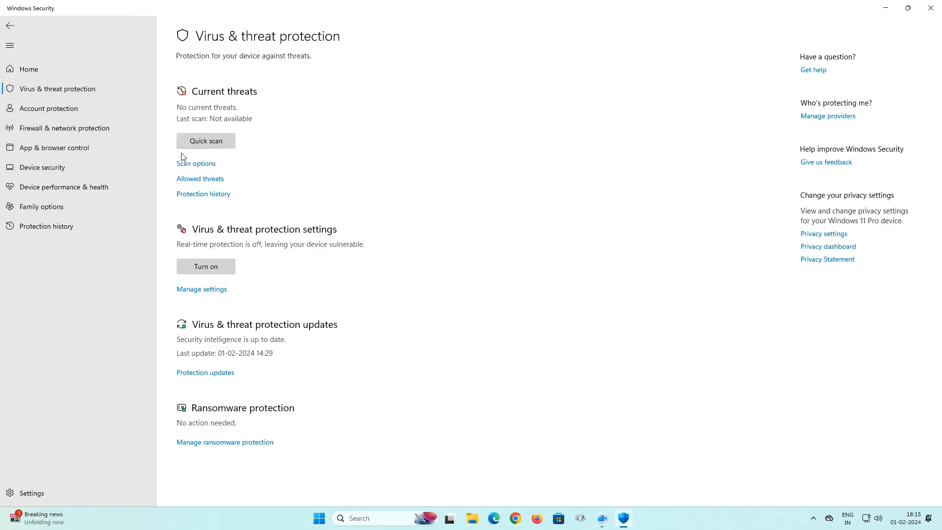
pyautogui.click(221, 291)
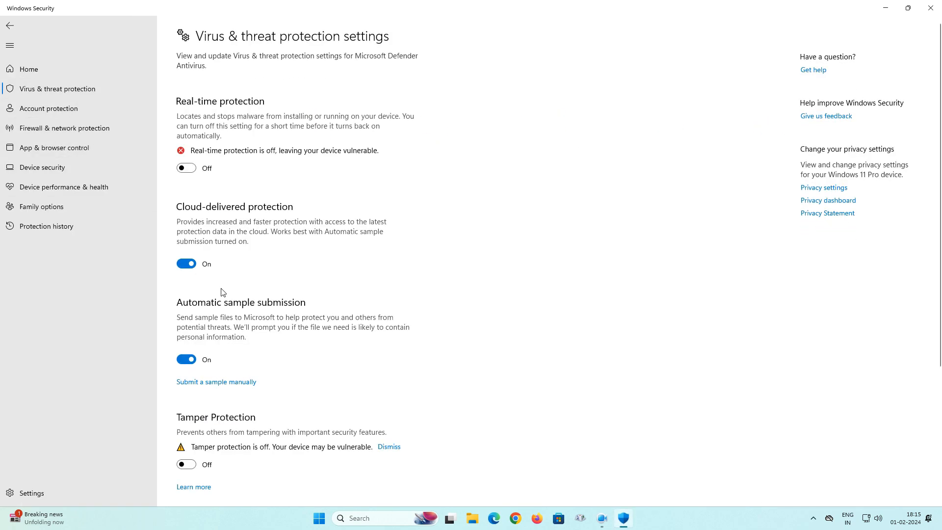
pyautogui.scroll(-3, 243, 442)
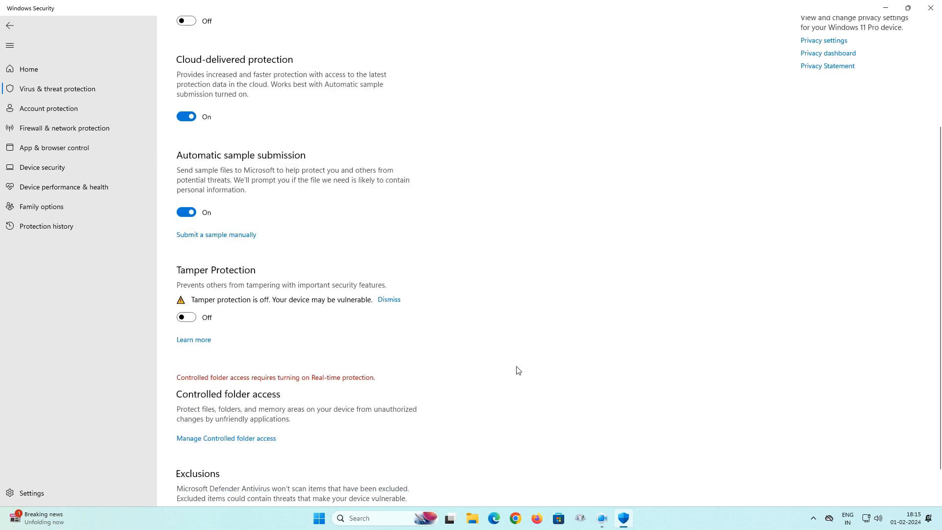
pyautogui.scroll(4, 208, 120)
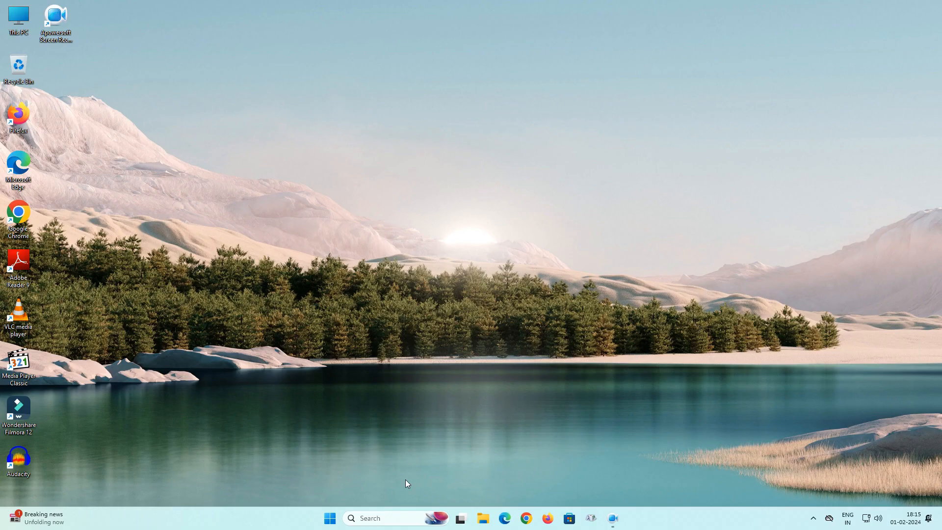
# - Search for "reg", open the Registry Editor and close it again
pyautogui.click(330, 518)
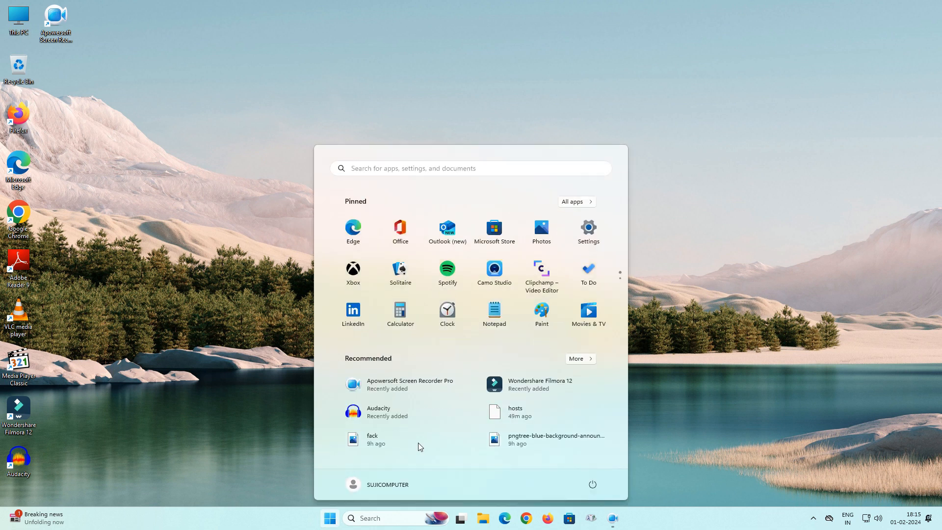
pyautogui.click(405, 172)
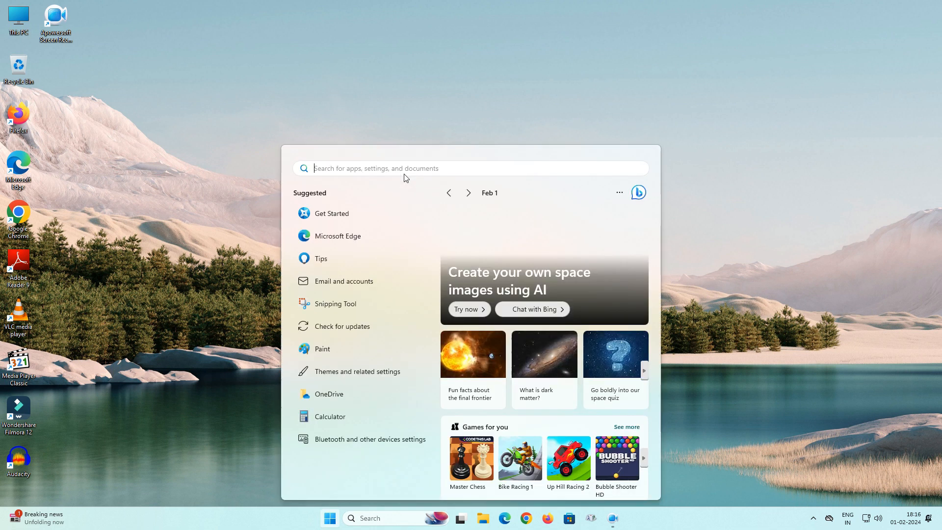
pyautogui.write('reg')
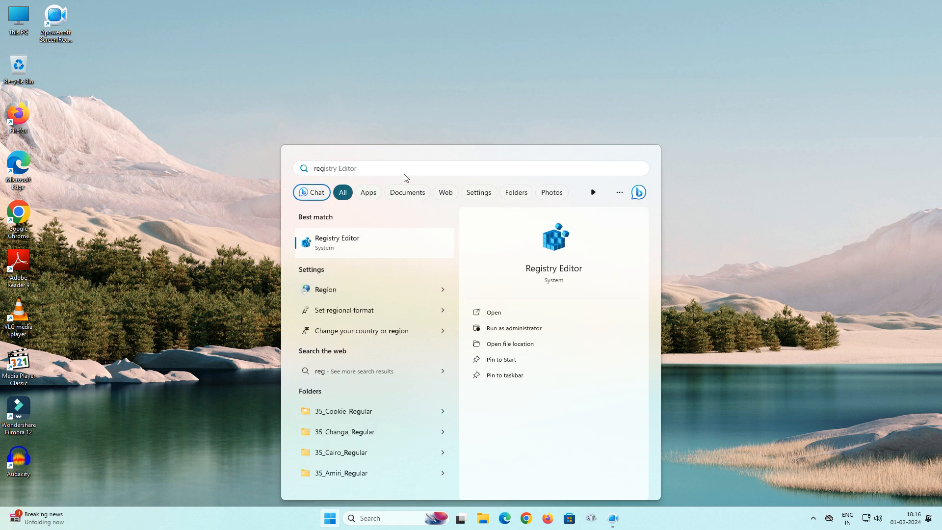
pyautogui.click(324, 242)
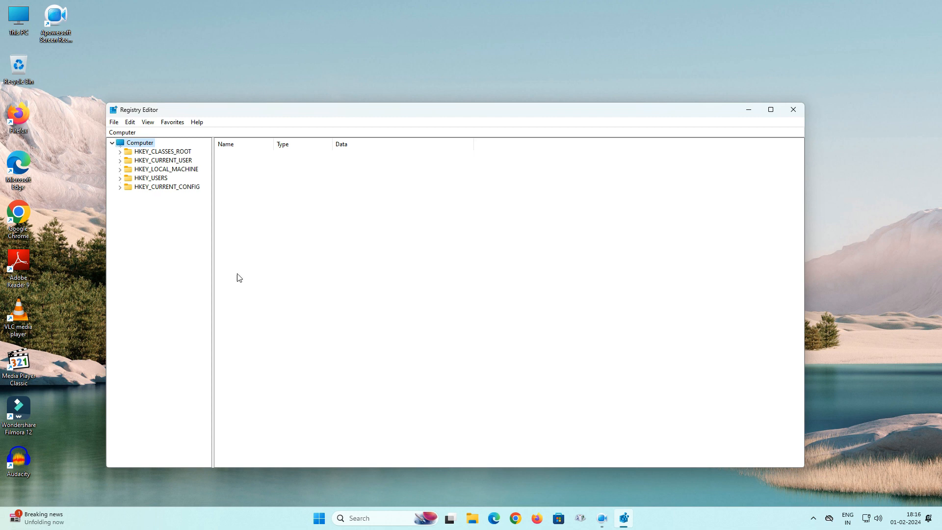
pyautogui.hotkey('alt', 'F4')
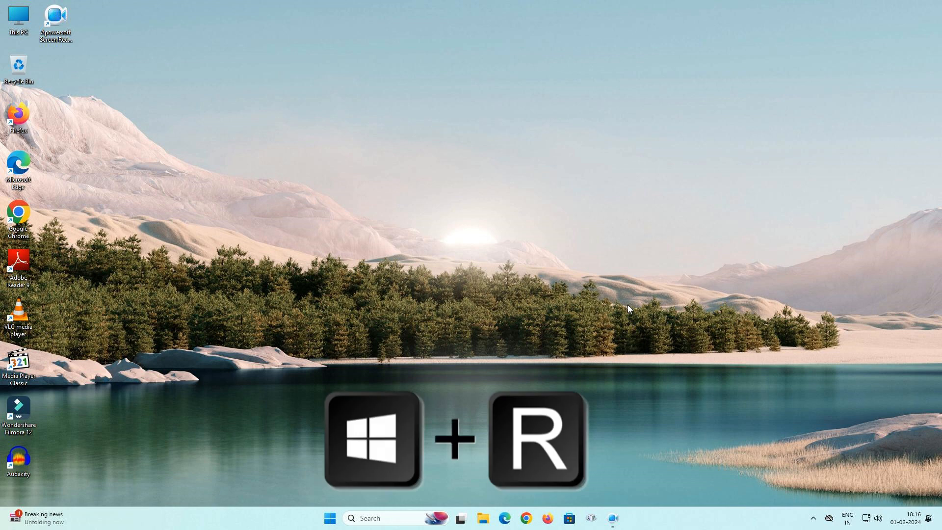
# - Launch the Registry Editor with the regedit Run command, maximize its window and widen the key tree
pyautogui.press('super+r')
pyautogui.write('re')
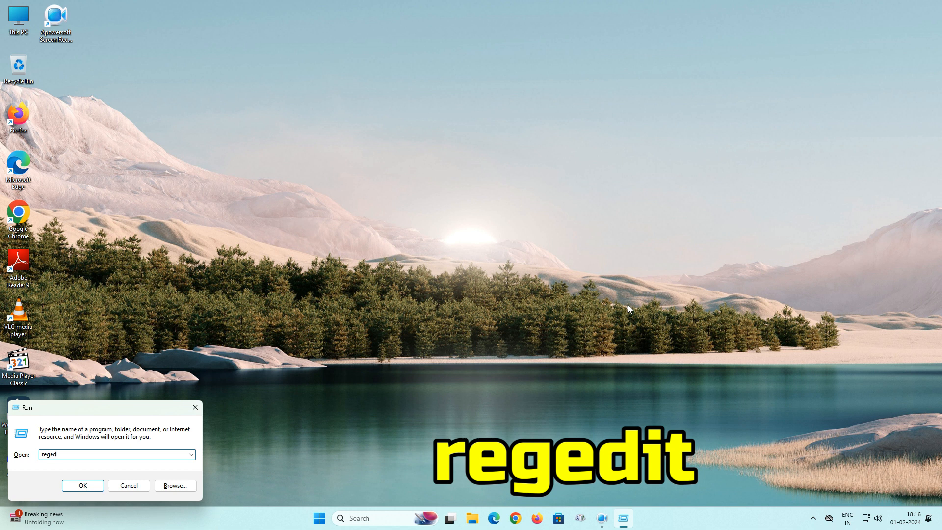
pyautogui.press('Return')
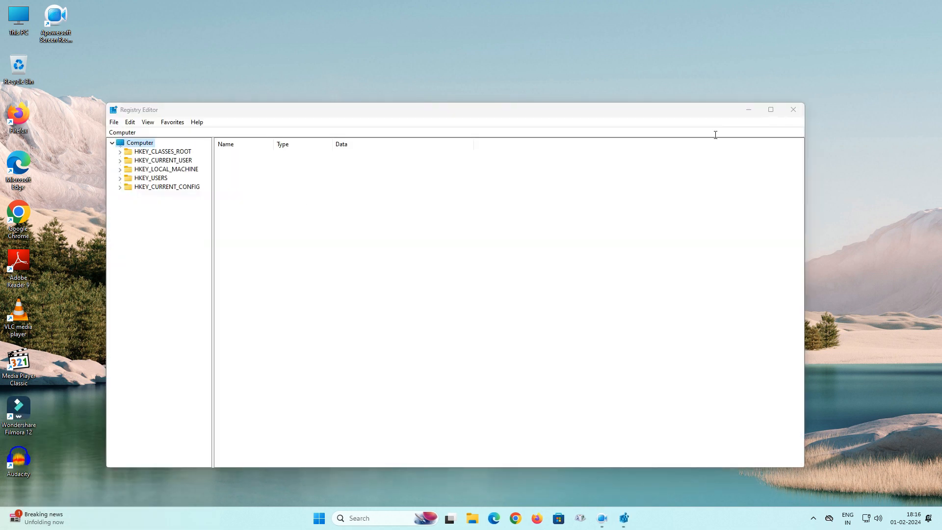
pyautogui.click(771, 110)
pyautogui.moveTo(106, 249); pyautogui.dragTo(123, 251)
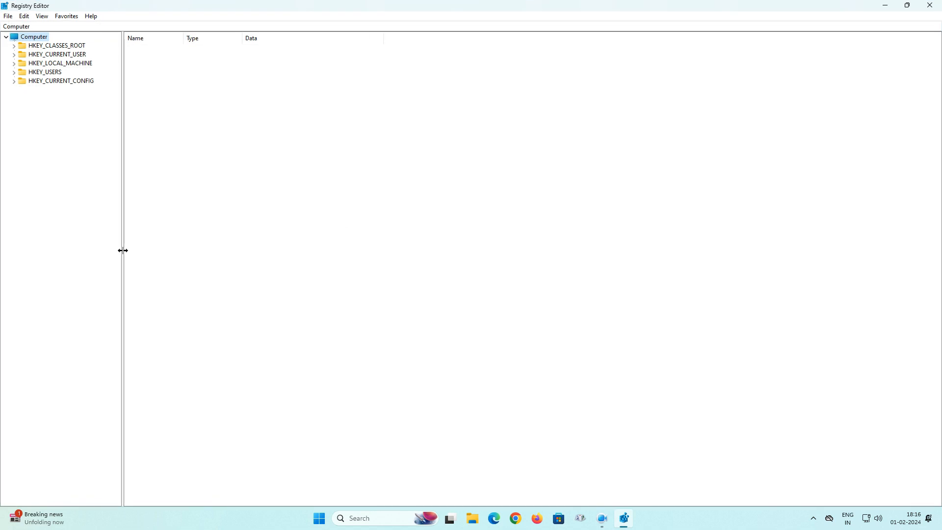
# - Navigate to the registry key HKEY_LOCAL_MACHINE\SOFTWARE\Policies\Microsoft\Windows Defender and select it
pyautogui.click(19, 64)
pyautogui.click(14, 64)
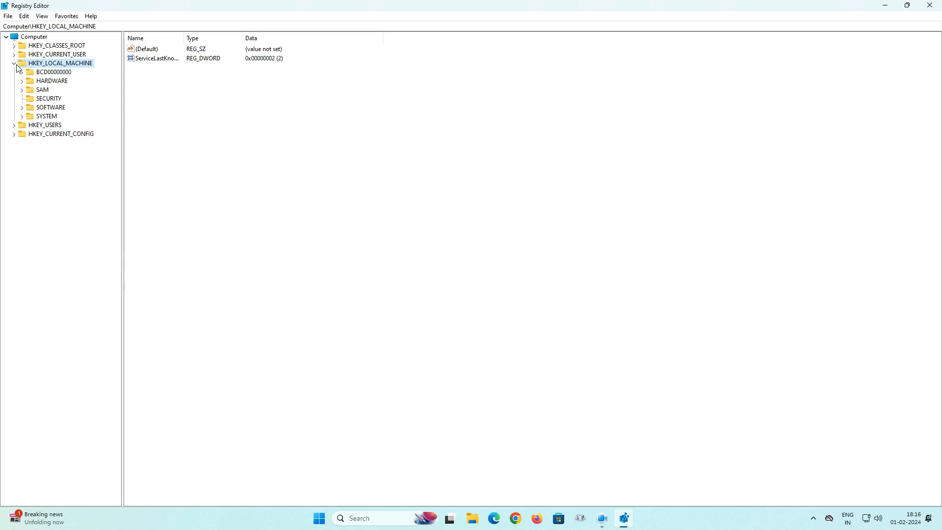
pyautogui.click(22, 107)
pyautogui.click(46, 107)
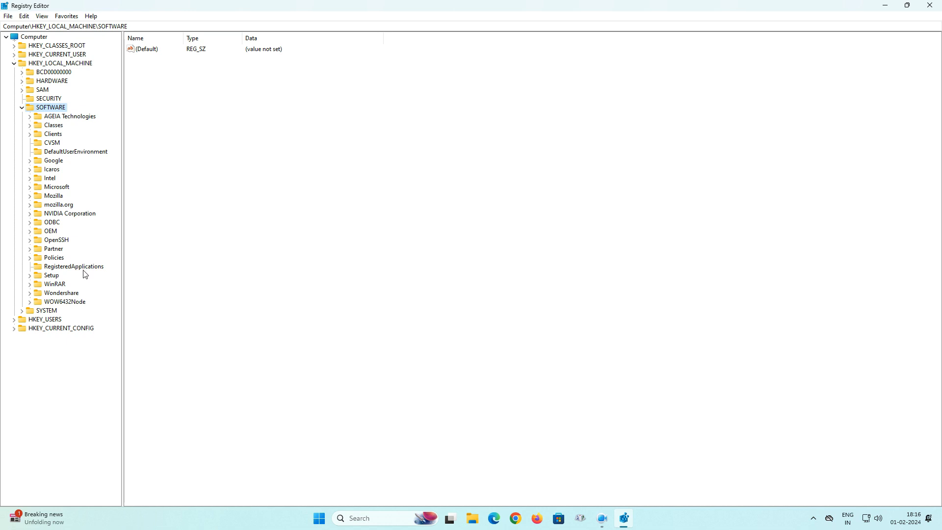
pyautogui.click(54, 257)
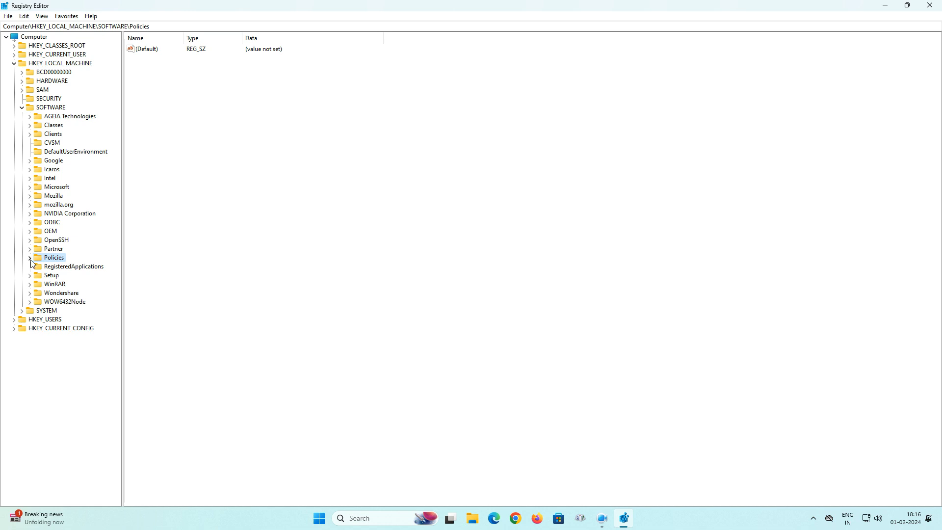
pyautogui.click(30, 259)
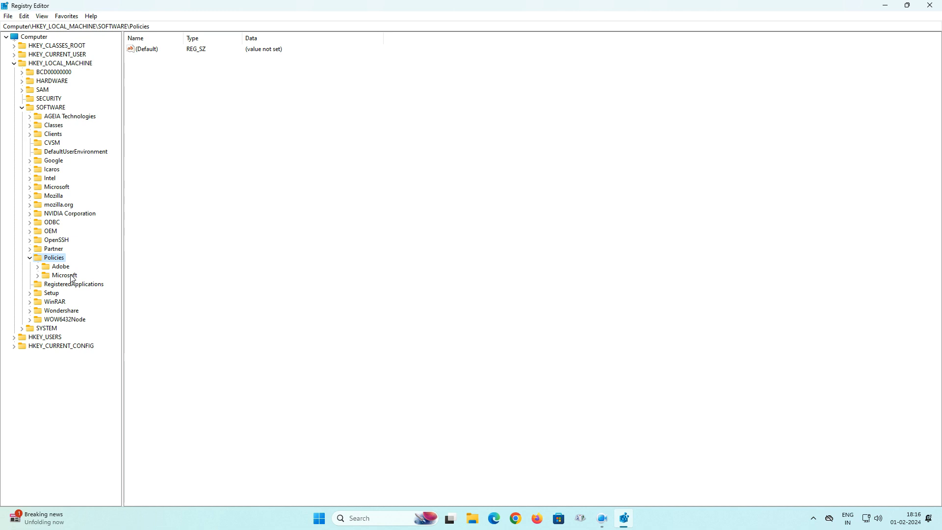
pyautogui.click(38, 276)
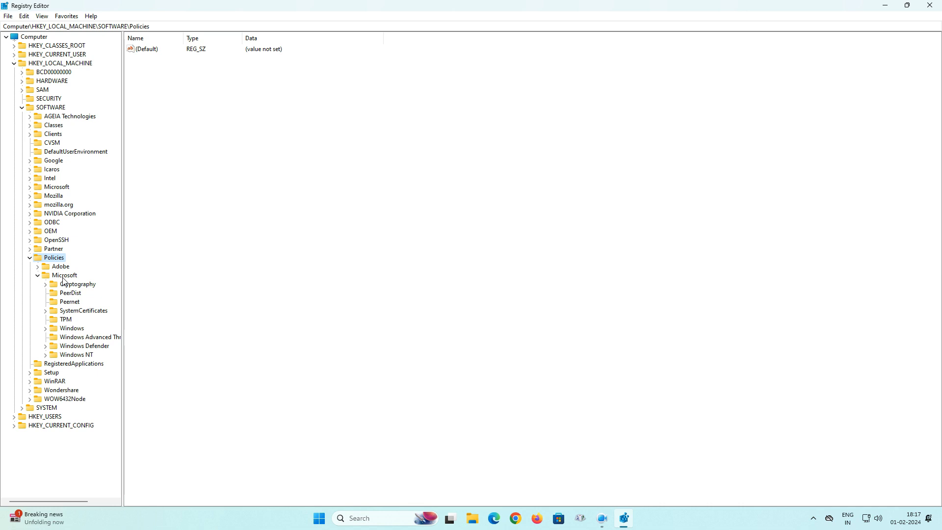
pyautogui.click(45, 346)
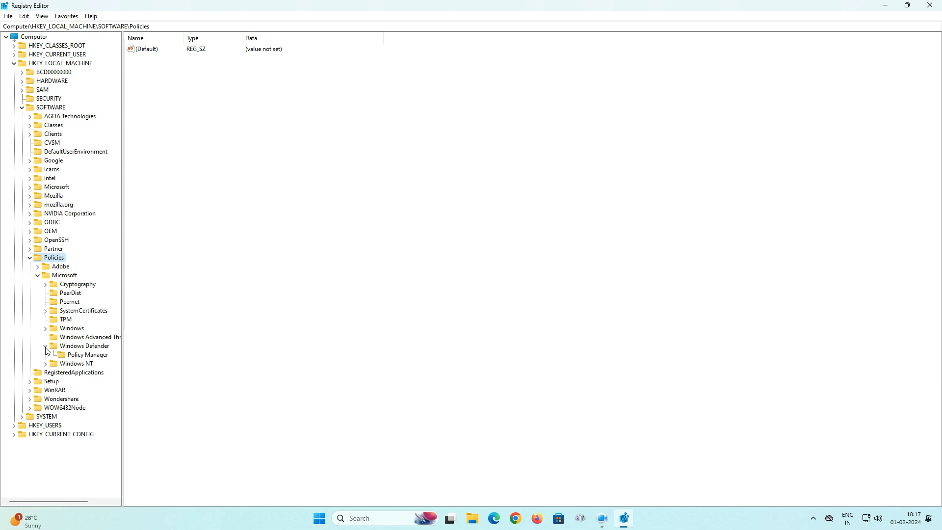
pyautogui.click(79, 346)
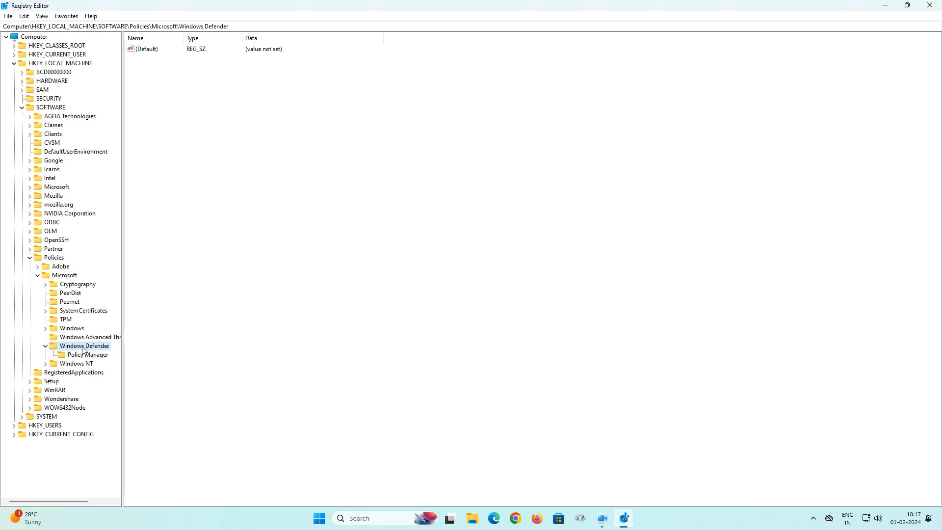
# - Create a new subkey under the Windows Defender policy key and rename it Real-Time Protection
pyautogui.rightClick(82, 348)
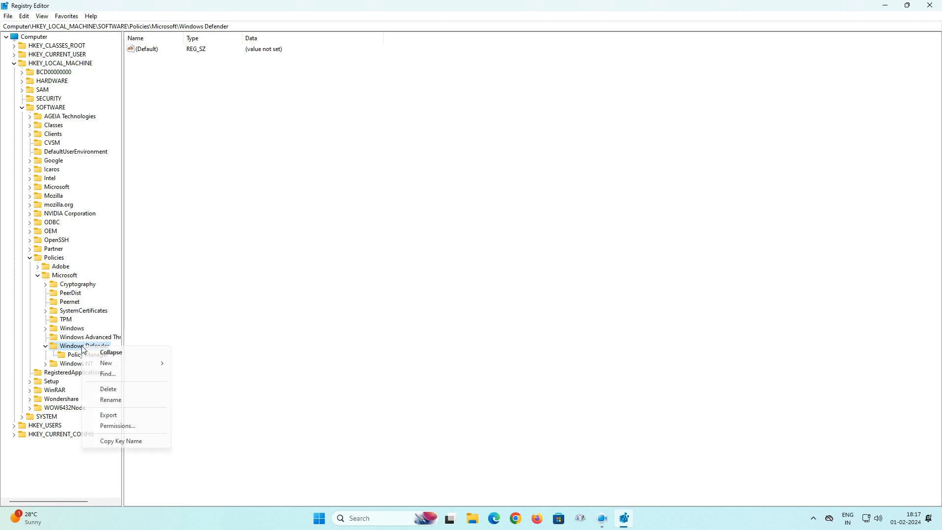
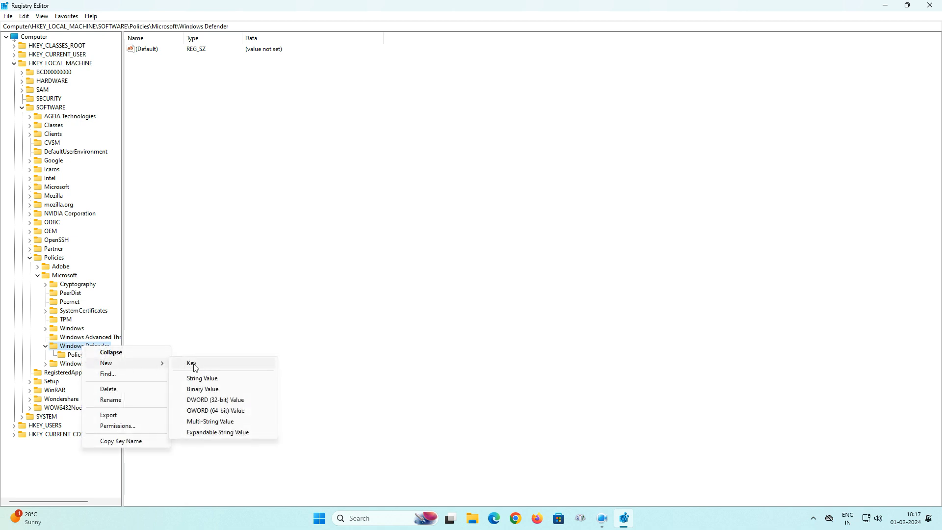
pyautogui.click(192, 364)
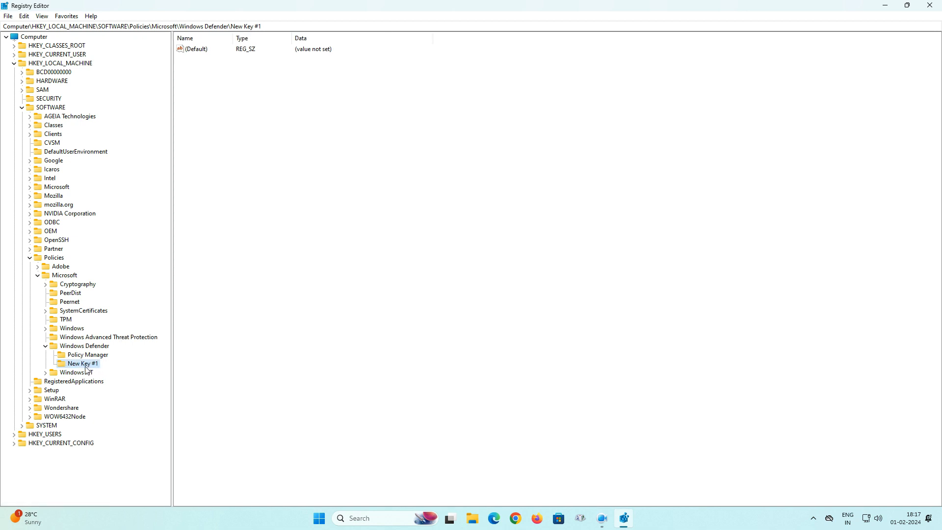
pyautogui.click(207, 369)
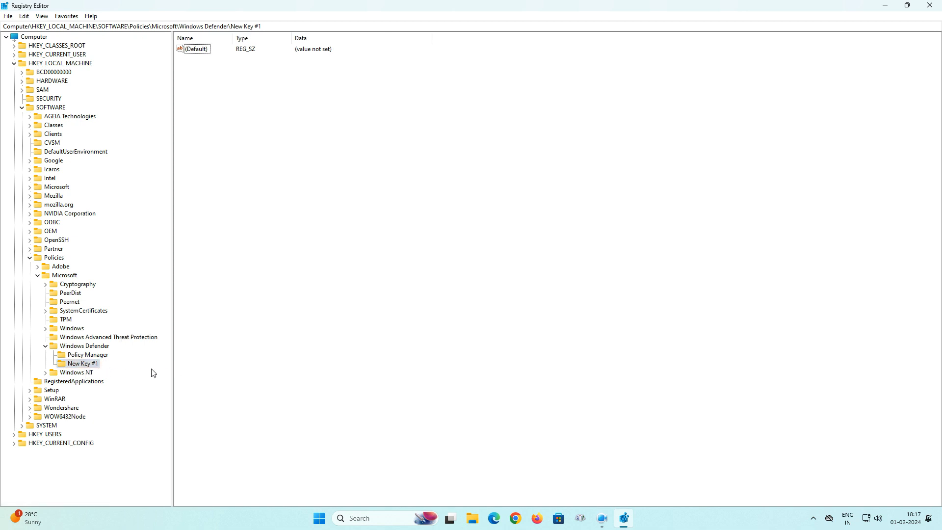
pyautogui.rightClick(90, 368)
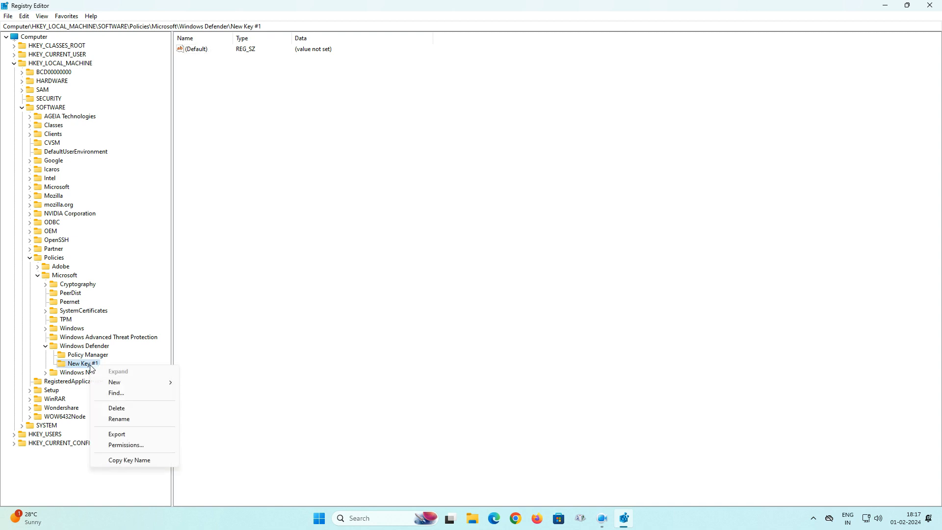
pyautogui.click(122, 420)
pyautogui.press('BackSpace')
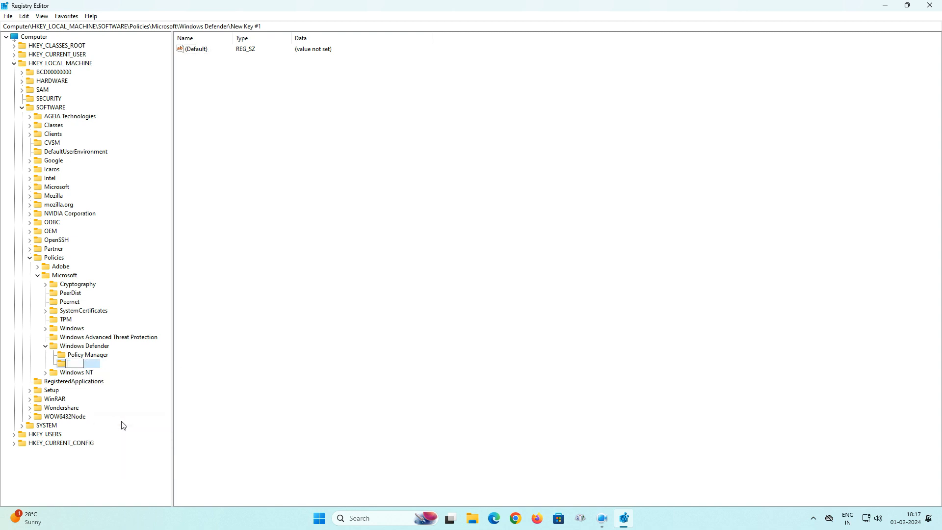
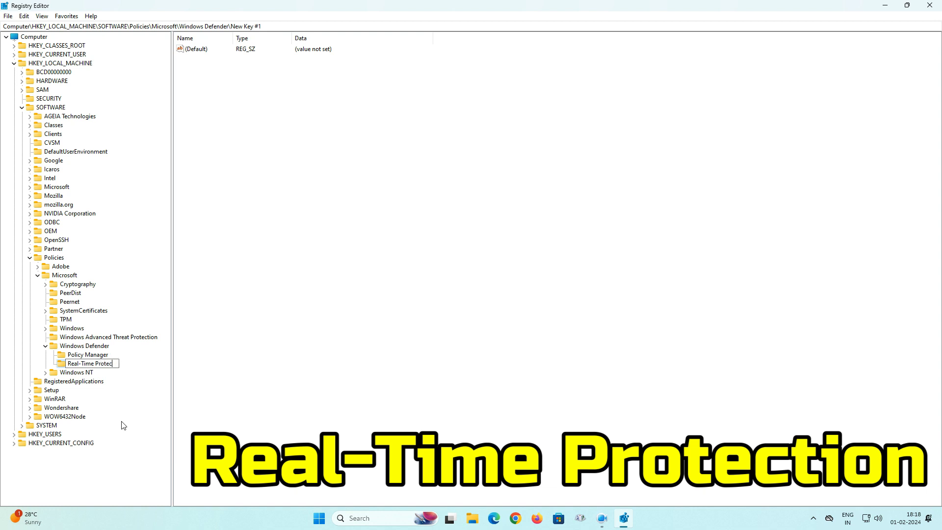
pyautogui.write('n')
pyautogui.press('Return')
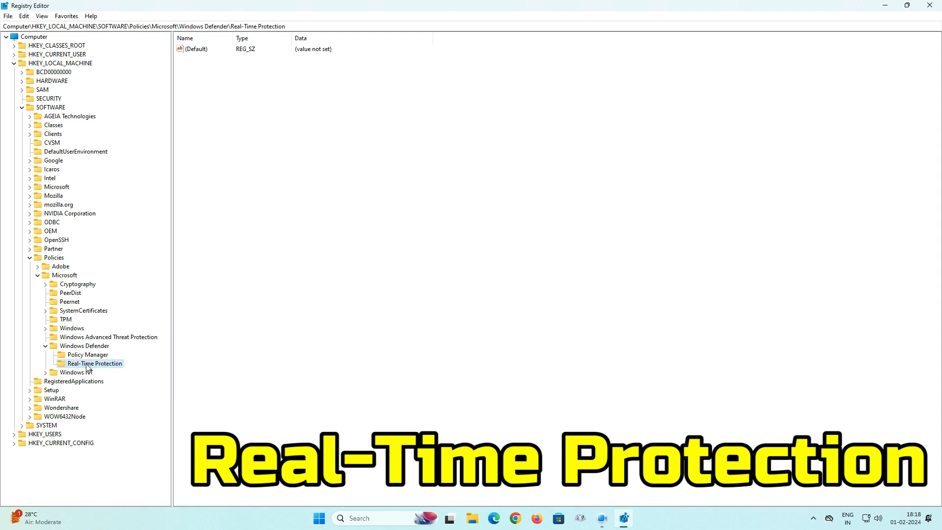
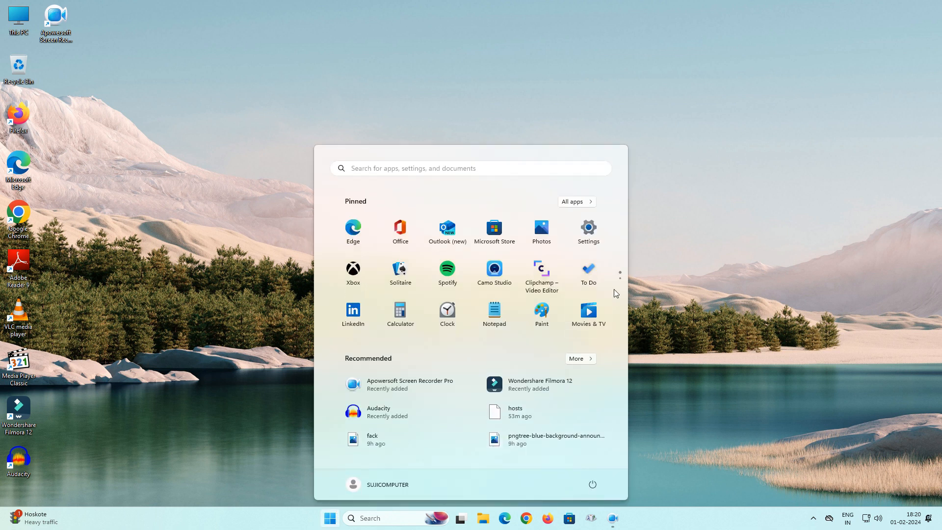
# - Open Windows Security from the Privacy & security settings and check the Real-time protection and Tamper Protection states in the Virus & threat protection settings
pyautogui.click(596, 239)
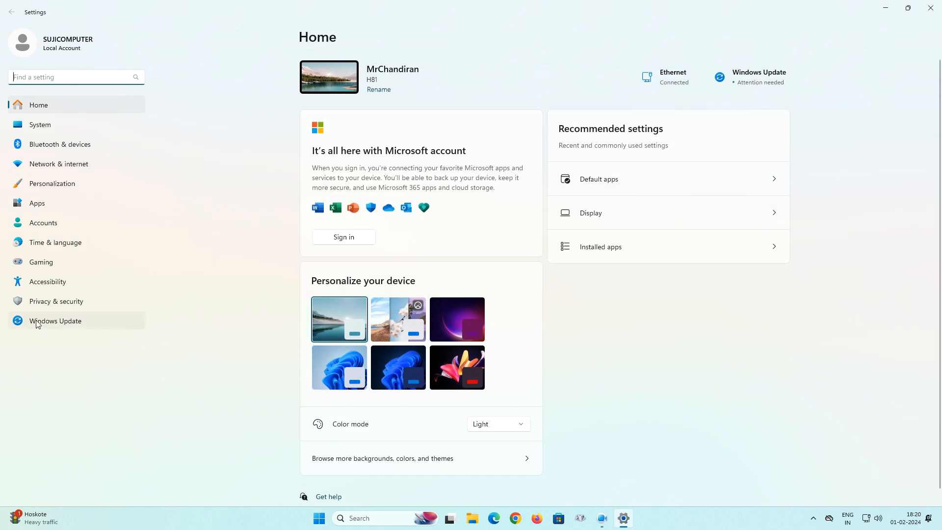
pyautogui.click(44, 301)
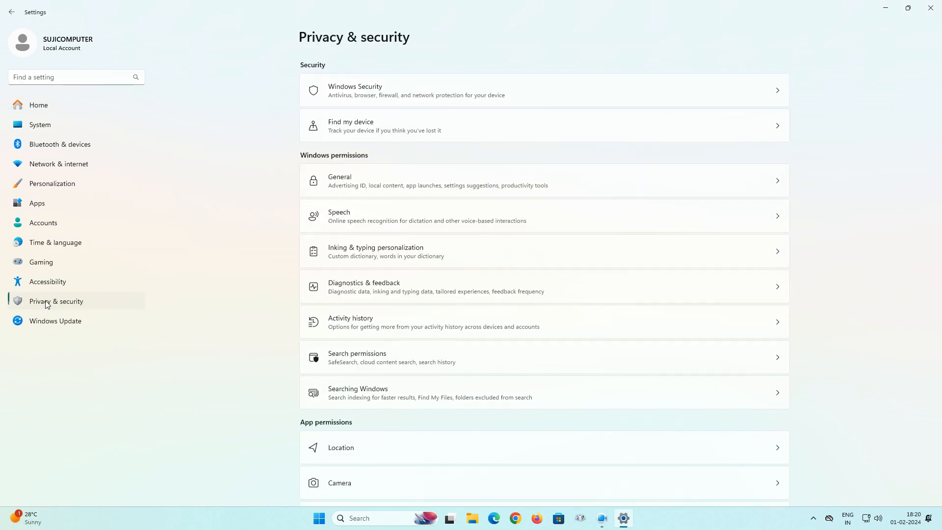
pyautogui.click(395, 92)
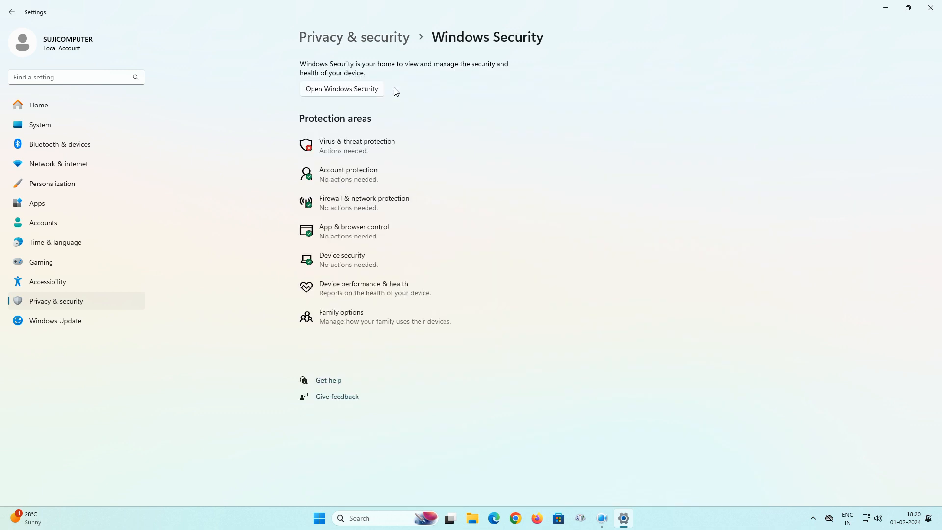
pyautogui.click(390, 143)
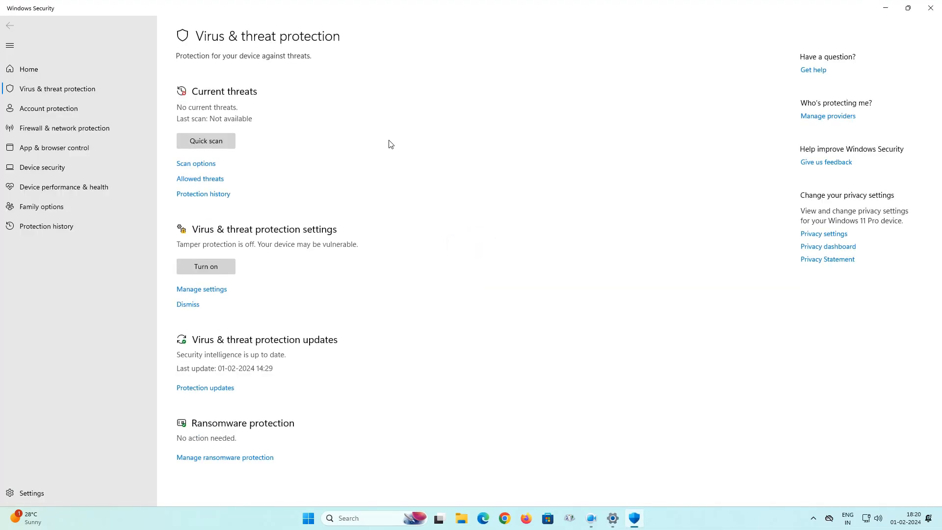
pyautogui.click(213, 290)
pyautogui.scroll(-1, 216, 294)
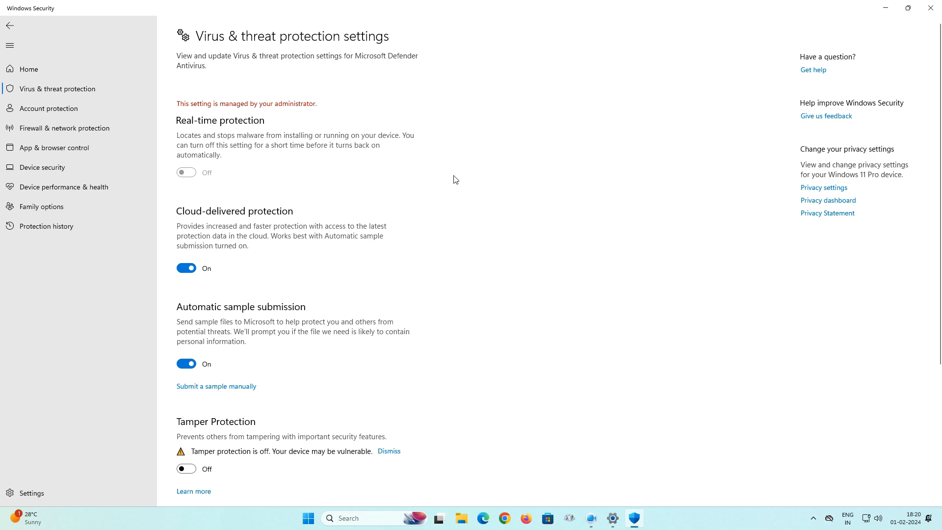
pyautogui.scroll(-3, 392, 295)
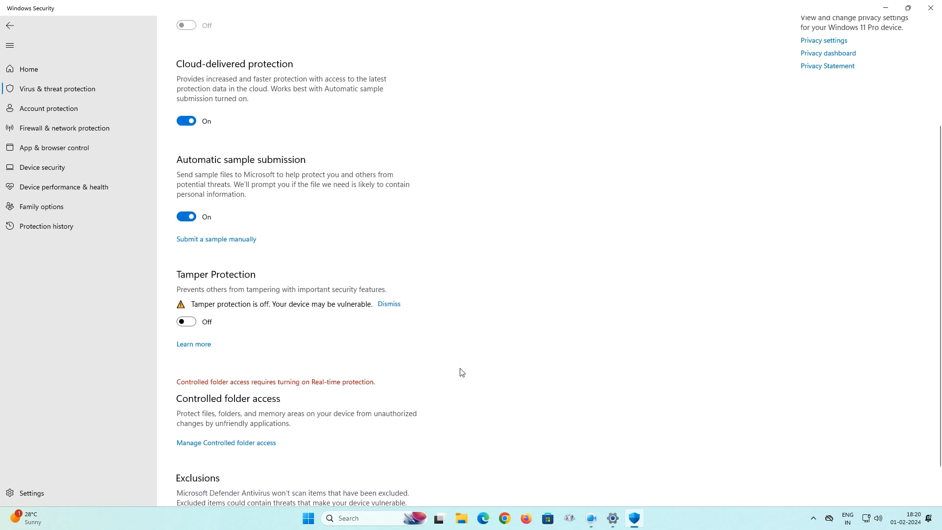
pyautogui.scroll(3, 456, 369)
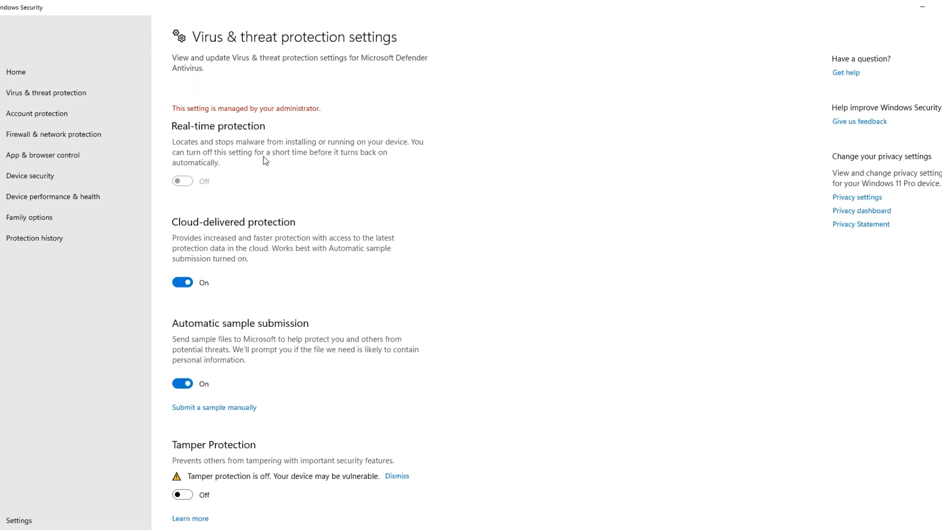